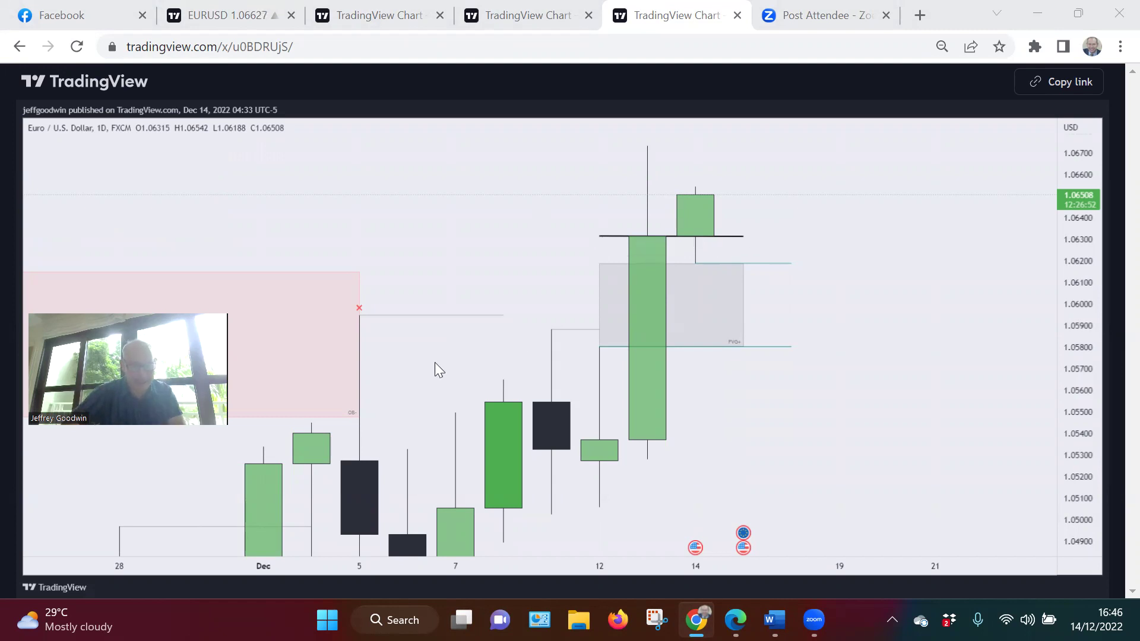
Review the published hourly and 15-minute EURUSD snapshots, ending on the live 2-minute chart
{"action": "left_click_drag", "start_coordinate": [142, 396], "coordinate": [132, 243]}
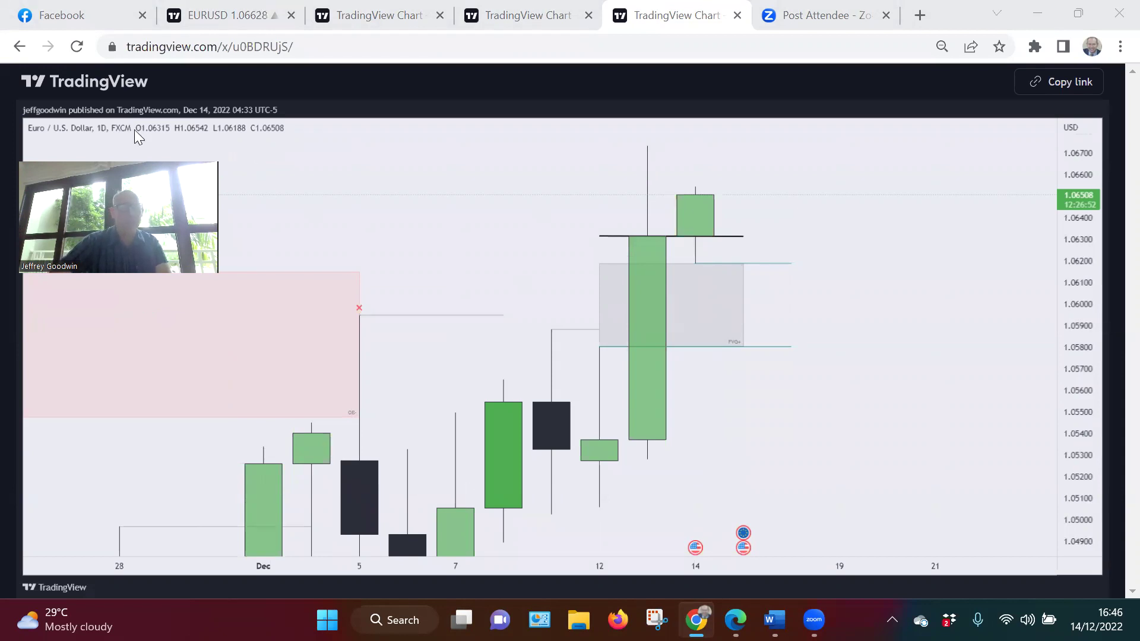
{"action": "left_click", "coordinate": [524, 16]}
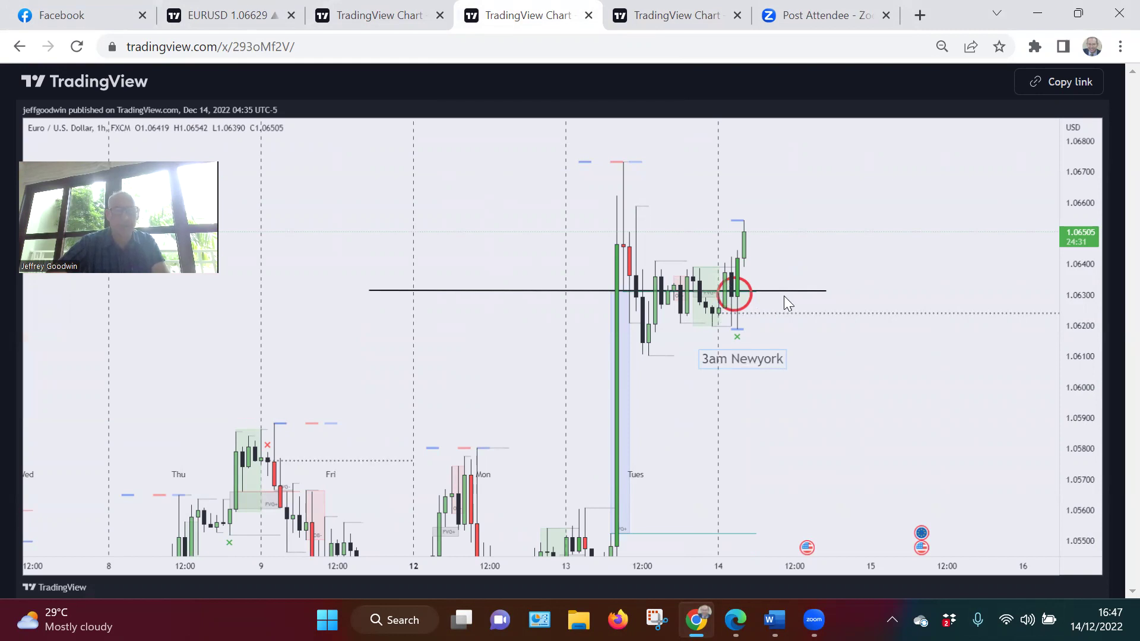
{"action": "left_click", "coordinate": [376, 17]}
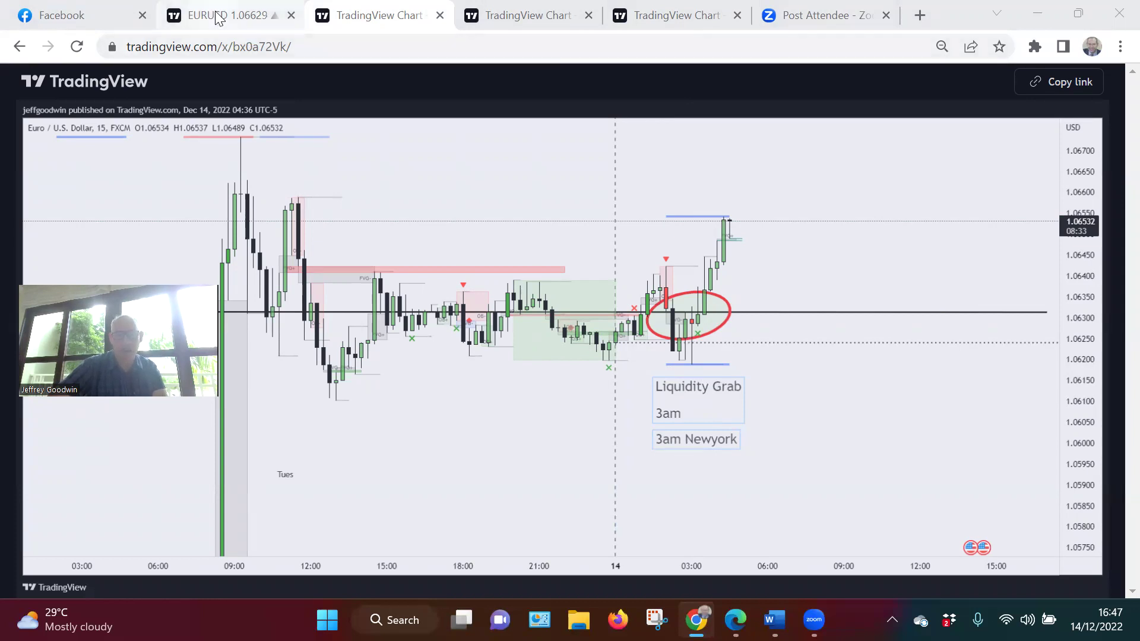
{"action": "mouse_move", "coordinate": [218, 18]}
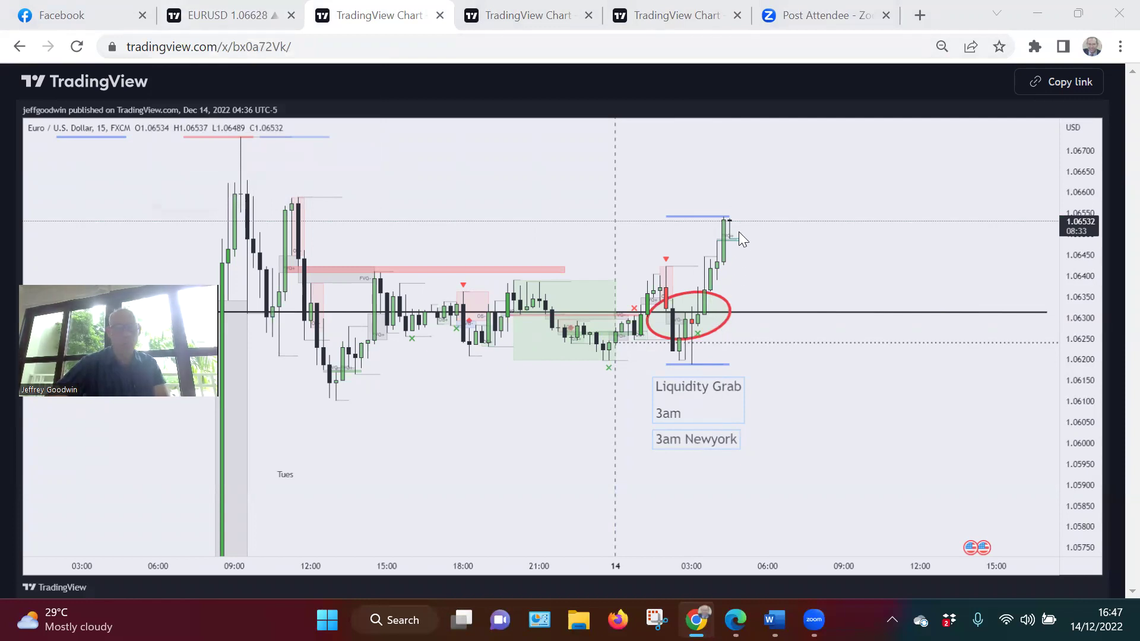
{"action": "left_click", "coordinate": [236, 14]}
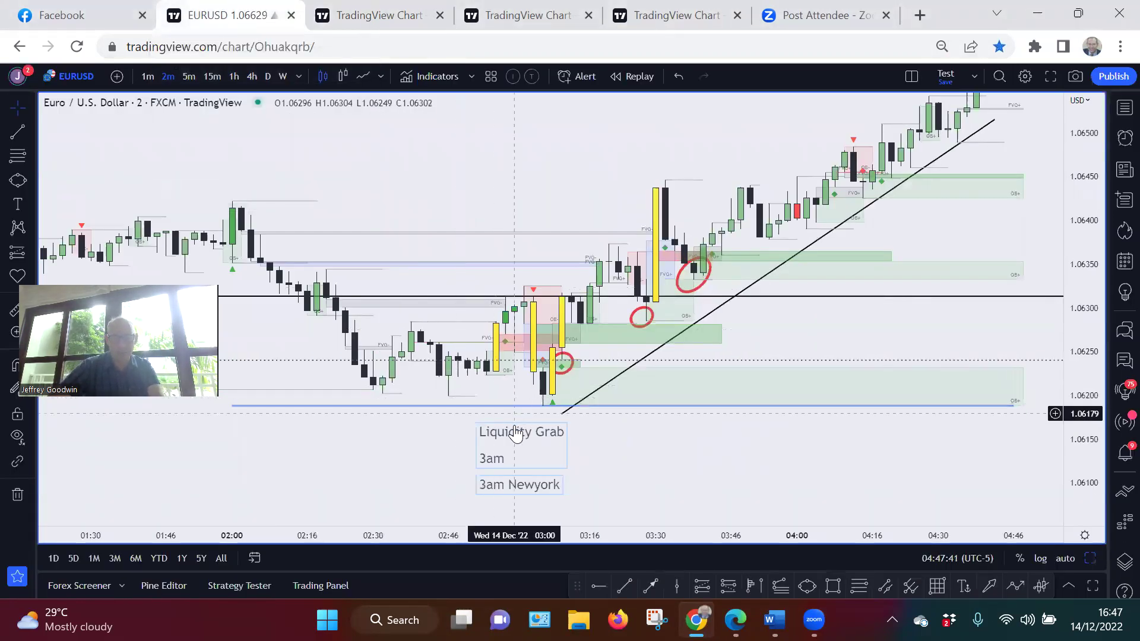
Nudge the "Liquidity Grab 3am" label slightly and circle the pullback candle near 03:16 with a small ellipse at about 1.0628
{"action": "left_click_drag", "start_coordinate": [514, 438], "coordinate": [524, 433]}
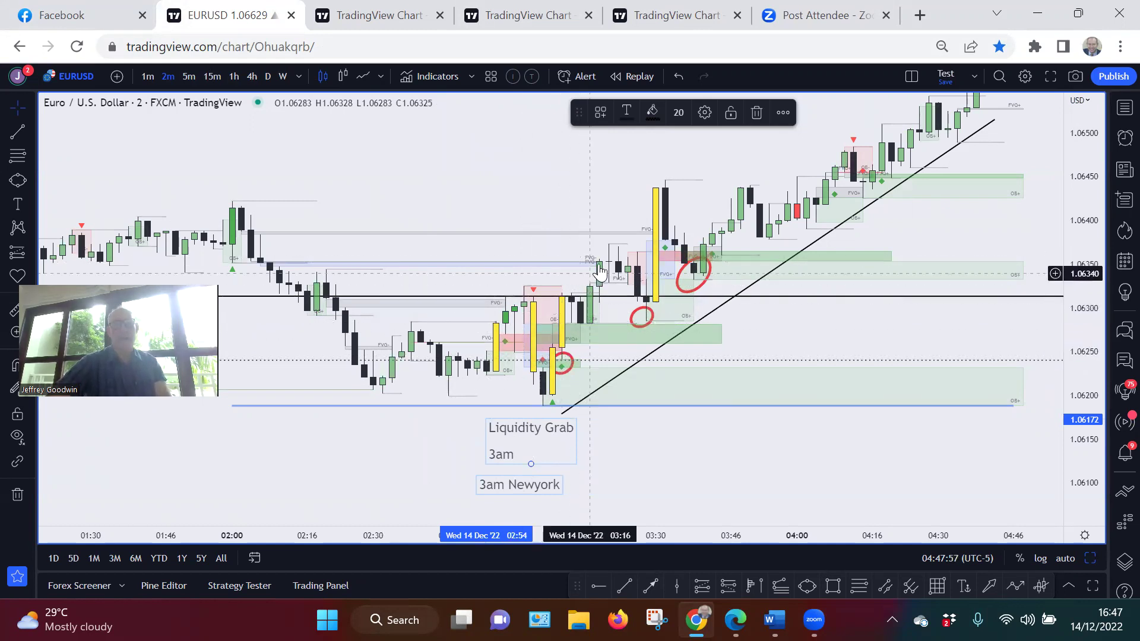
{"action": "left_click", "coordinate": [646, 322]}
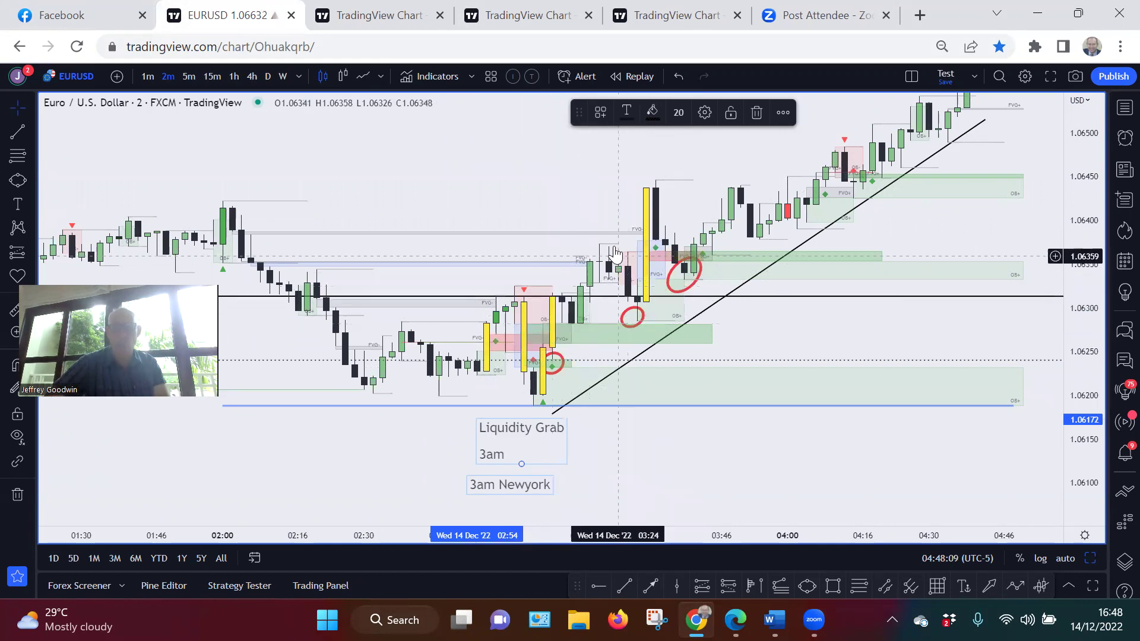
{"action": "left_click", "coordinate": [18, 179]}
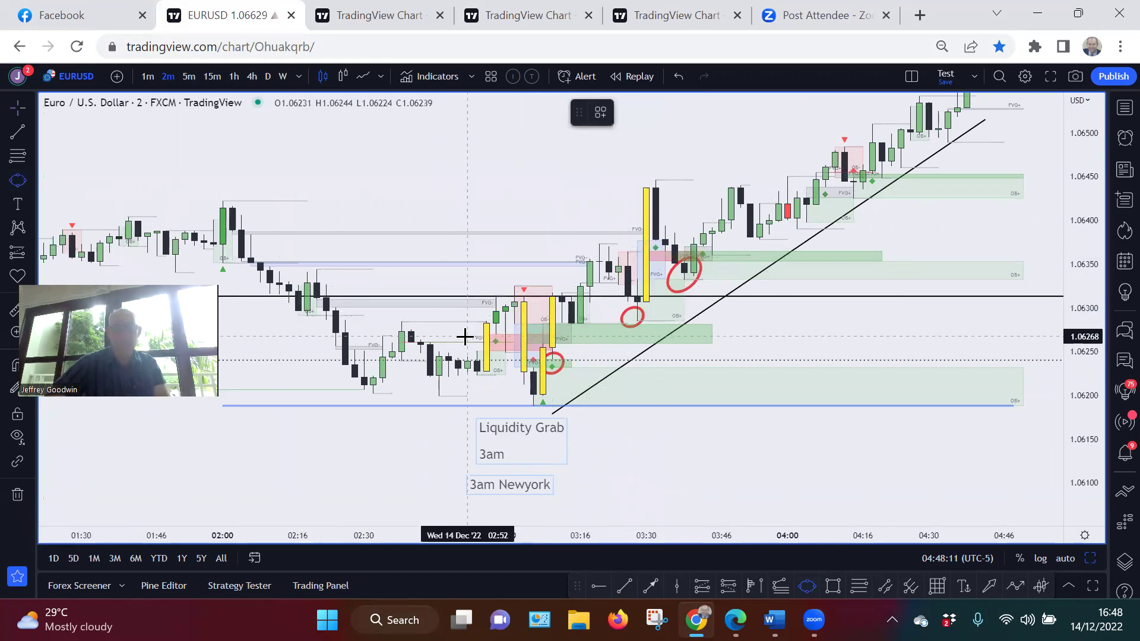
{"action": "left_click", "coordinate": [561, 320]}
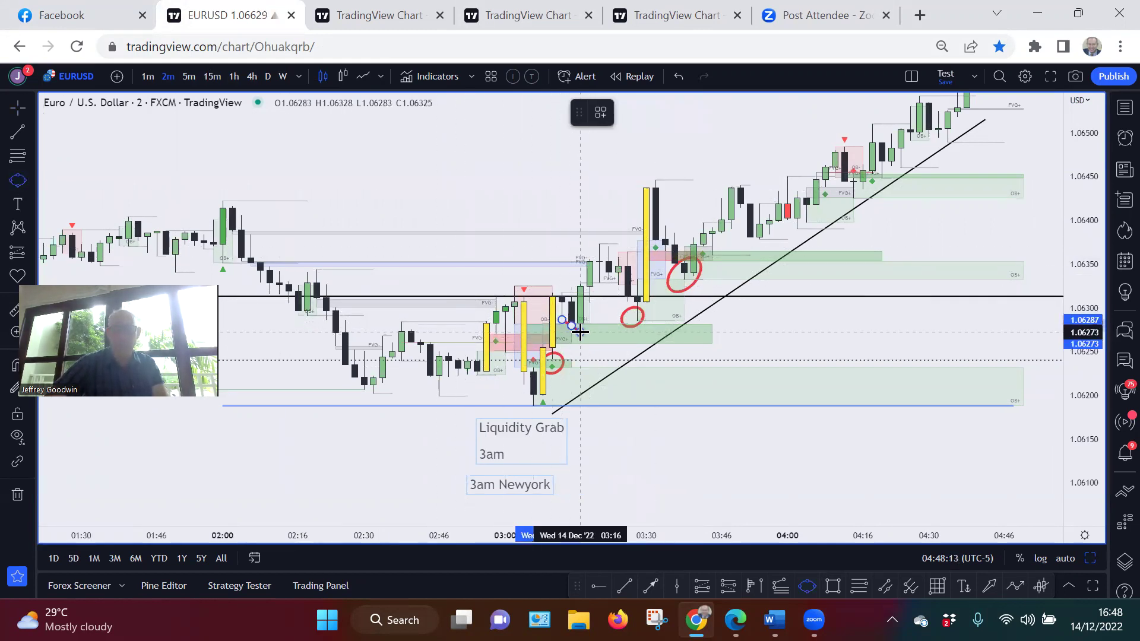
{"action": "left_click", "coordinate": [579, 332]}
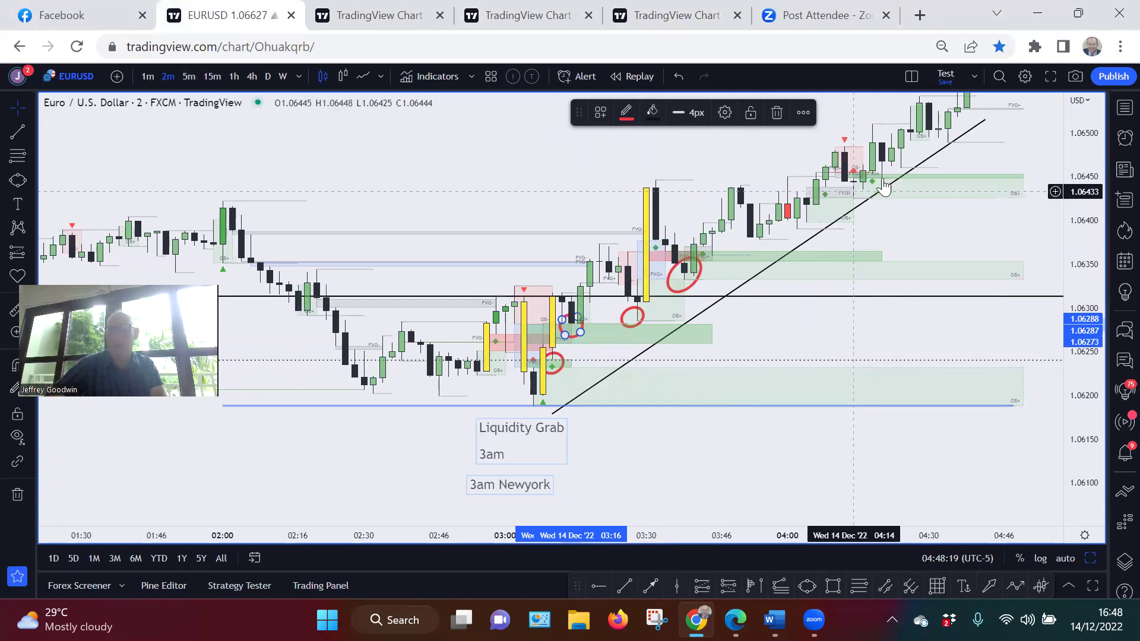
Place a Long Position with its entry at 1.06255 on the 03:10 candle
{"action": "left_click_drag", "start_coordinate": [970, 152], "coordinate": [830, 295]}
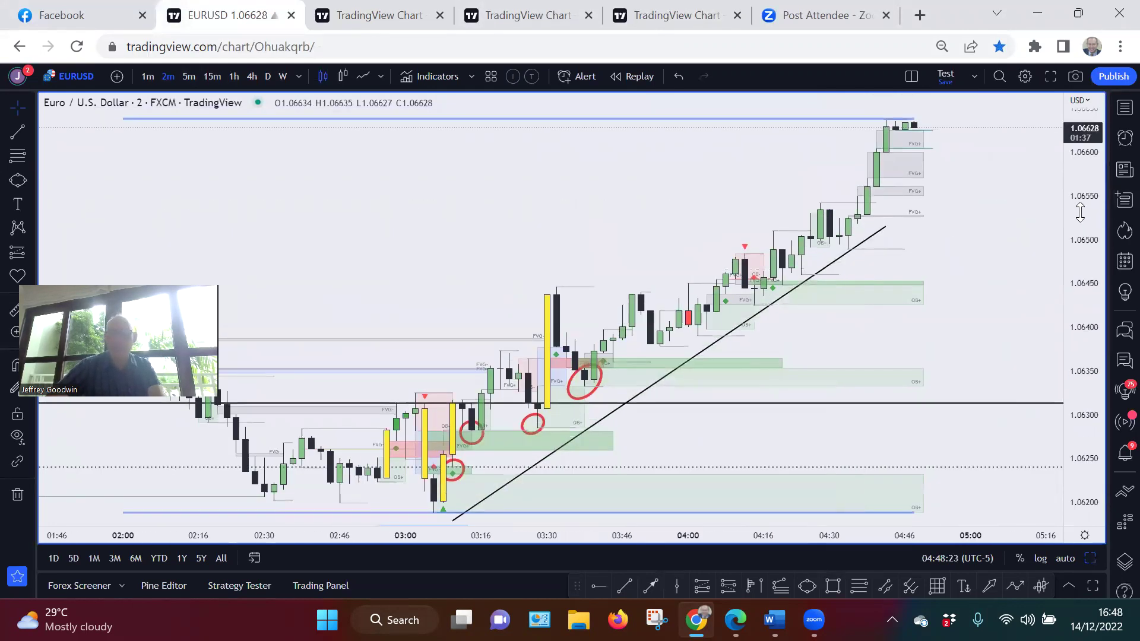
{"action": "left_click_drag", "start_coordinate": [1080, 212], "coordinate": [1079, 256]}
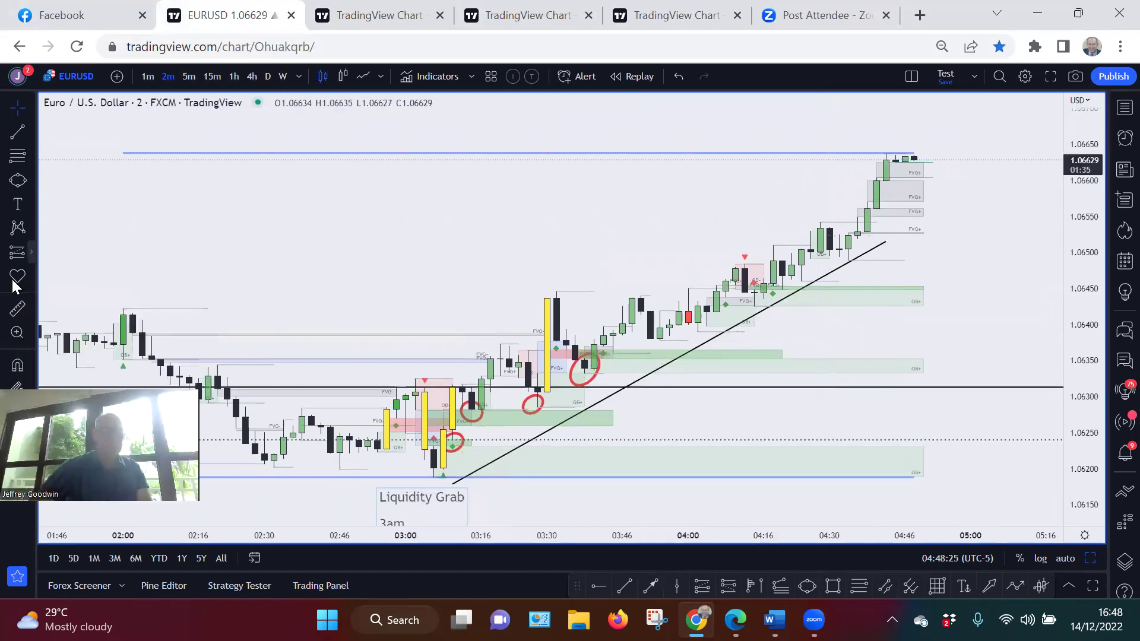
{"action": "left_click", "coordinate": [28, 252]}
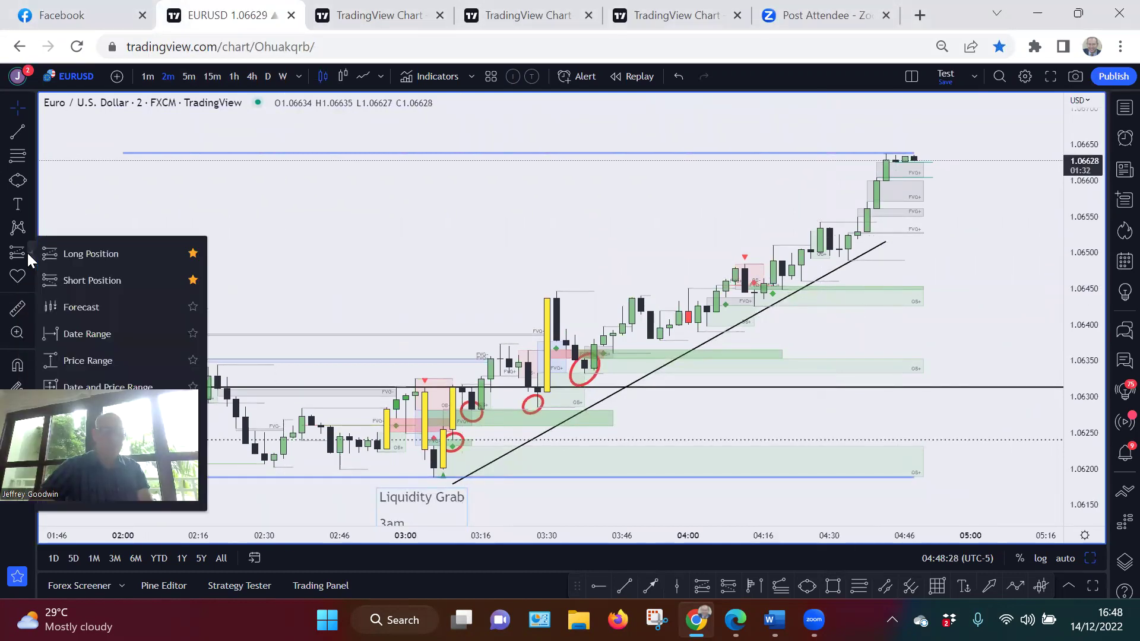
{"action": "left_click", "coordinate": [74, 271]}
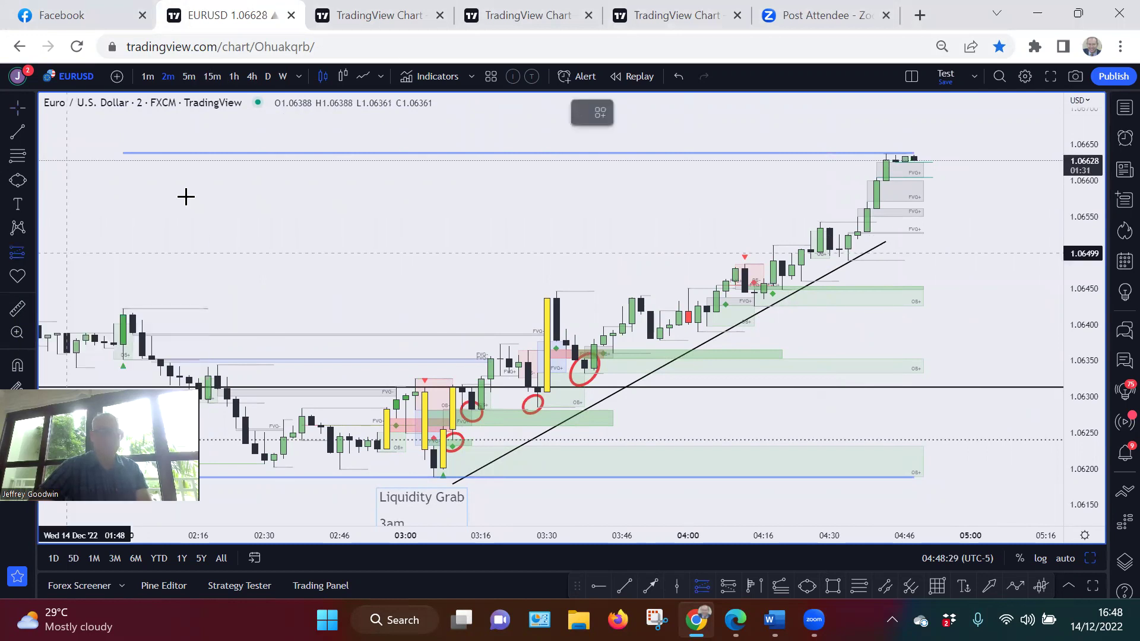
{"action": "left_click", "coordinate": [452, 430]}
Raise the 03:10 long position's target to the upper blue line at 1.06635
{"action": "left_click_drag", "start_coordinate": [481, 317], "coordinate": [491, 221]}
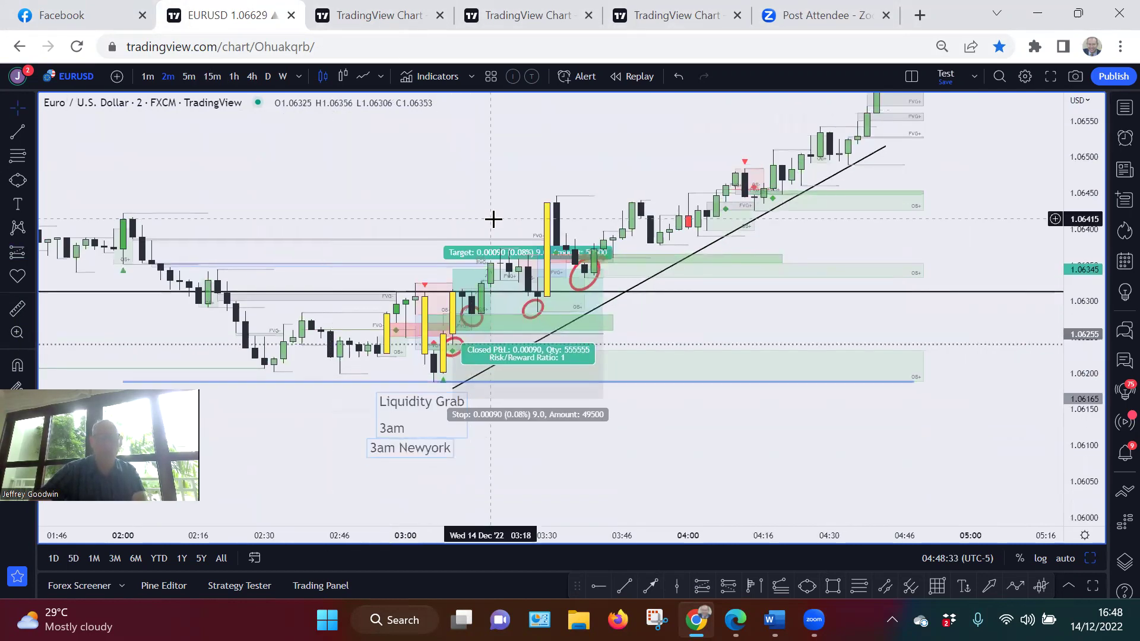
{"action": "left_click_drag", "start_coordinate": [457, 268], "coordinate": [452, 96]}
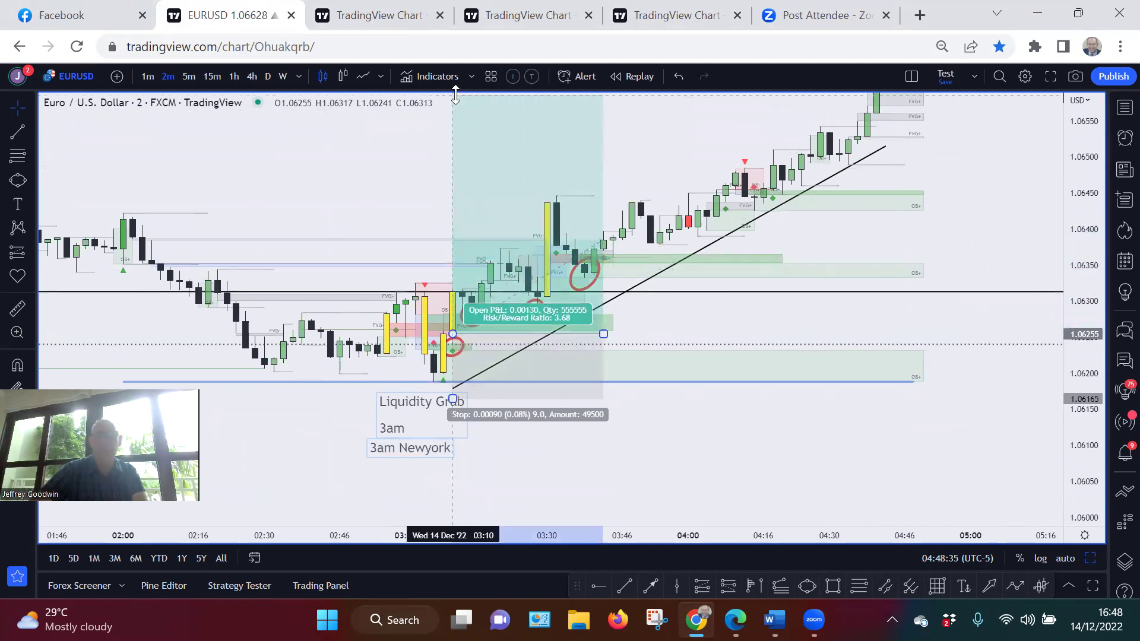
{"action": "left_click_drag", "start_coordinate": [377, 308], "coordinate": [385, 444]}
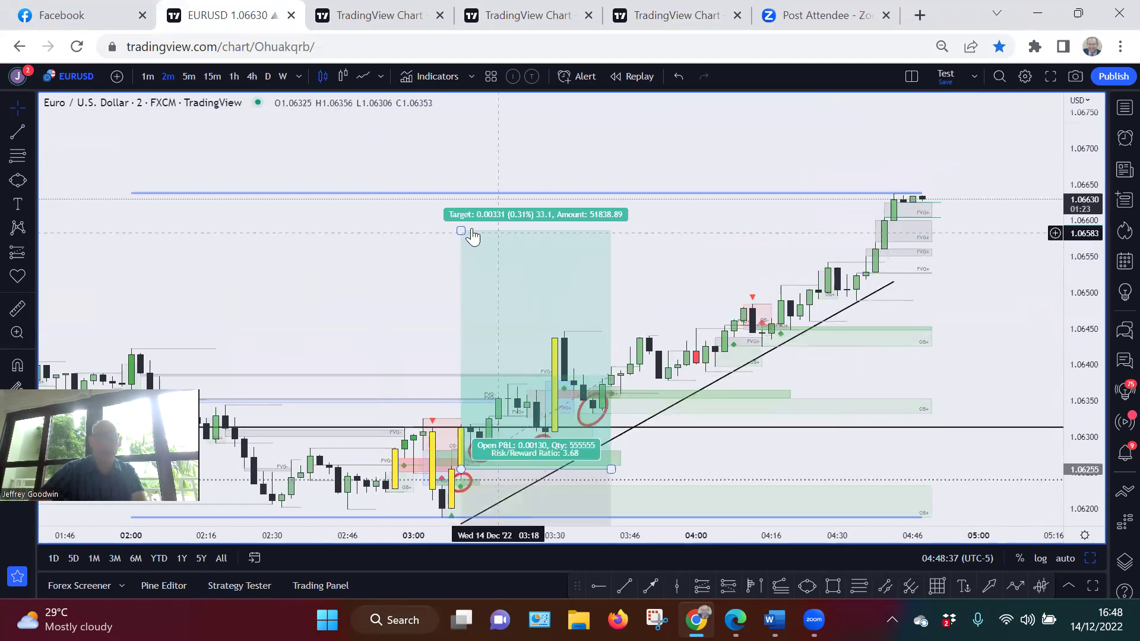
{"action": "left_click_drag", "start_coordinate": [459, 225], "coordinate": [459, 195]}
Tighten the 03:10 long position's stop to 1.06185 and narrow its box to end around 03:16
{"action": "left_click_drag", "start_coordinate": [622, 448], "coordinate": [641, 262]}
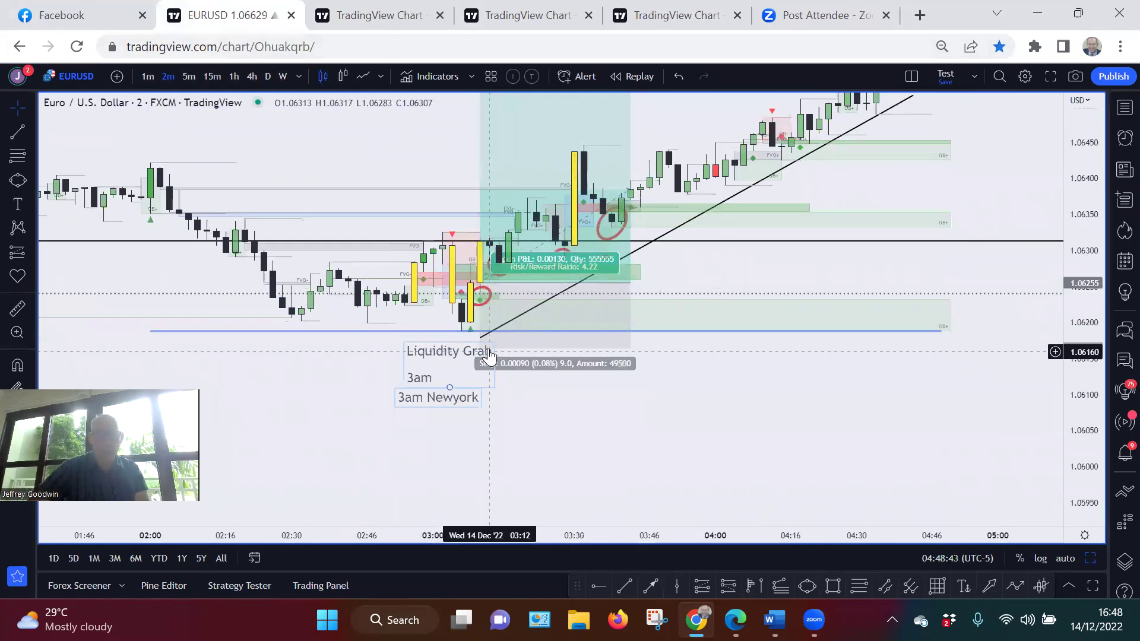
{"action": "left_click_drag", "start_coordinate": [480, 345], "coordinate": [474, 332]}
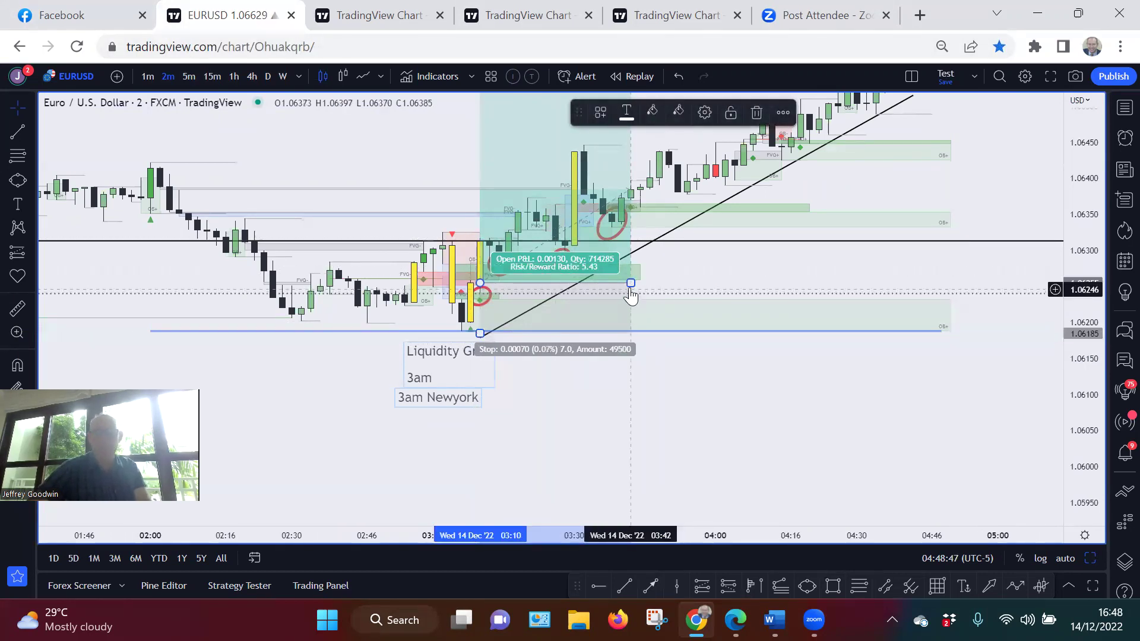
{"action": "left_click_drag", "start_coordinate": [631, 282], "coordinate": [505, 284]}
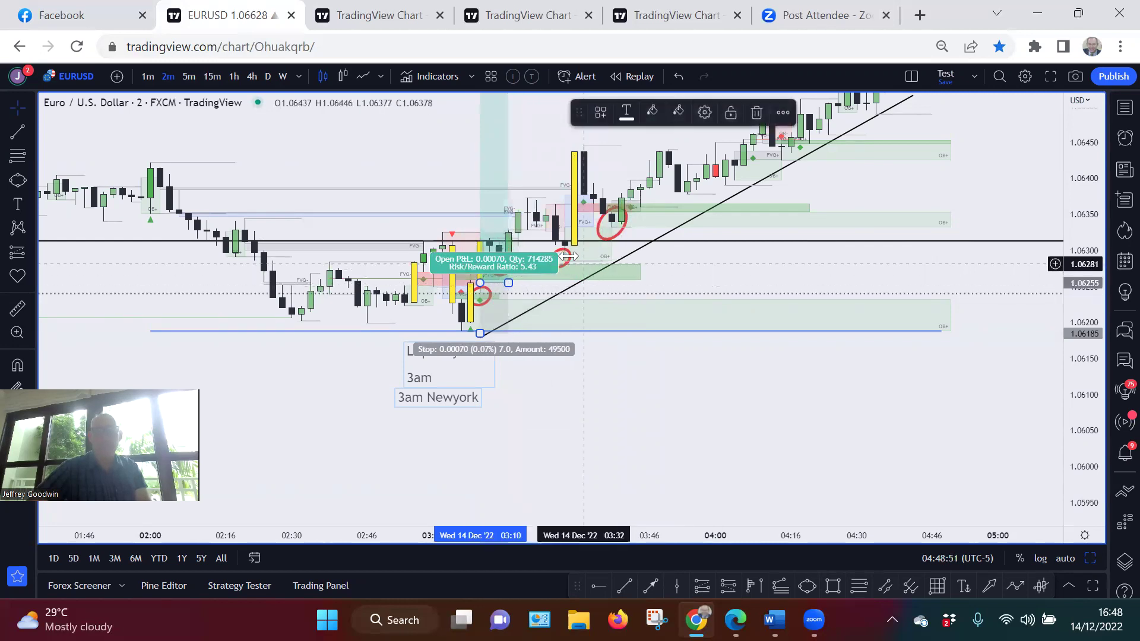
Place a second Long Position at 03:28 with entry 1.06306 and its stop at 1.06250
{"action": "left_click", "coordinate": [18, 252]}
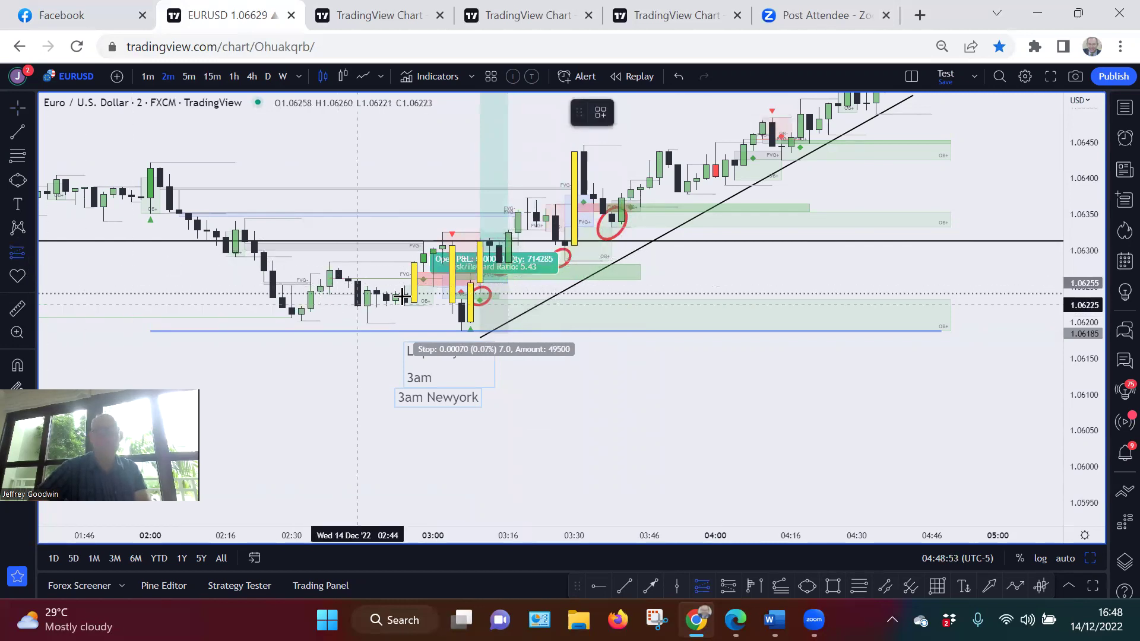
{"action": "left_click", "coordinate": [565, 244]}
{"action": "left_click_drag", "start_coordinate": [562, 308], "coordinate": [562, 287]}
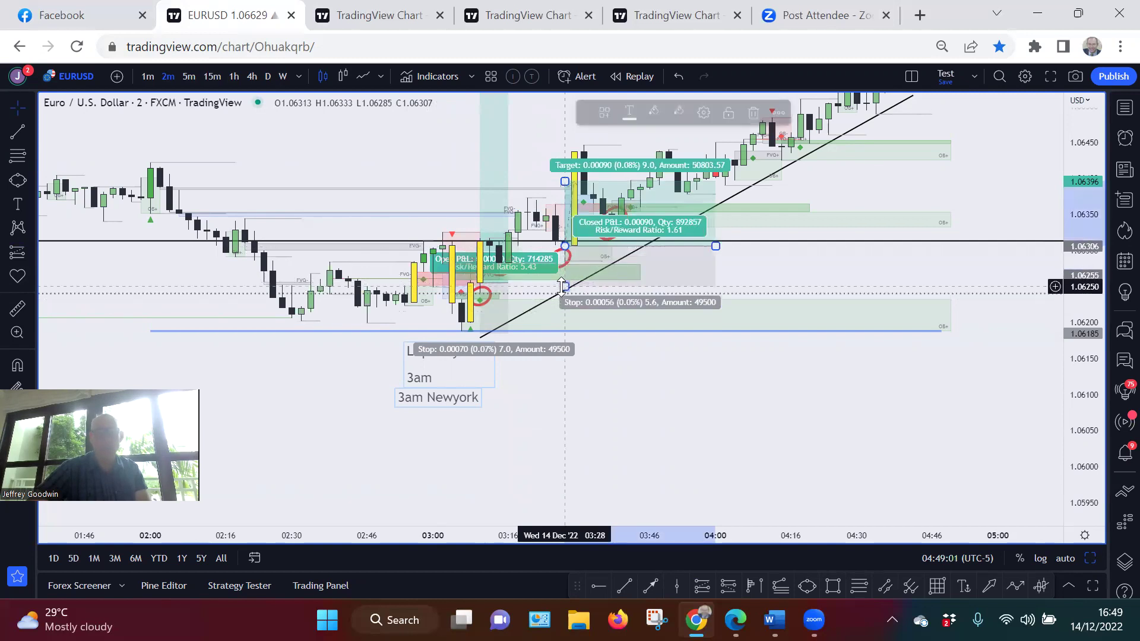
Raise the 03:28 long position's target to the upper blue line at 1.06639
{"action": "left_click_drag", "start_coordinate": [600, 368], "coordinate": [593, 450]}
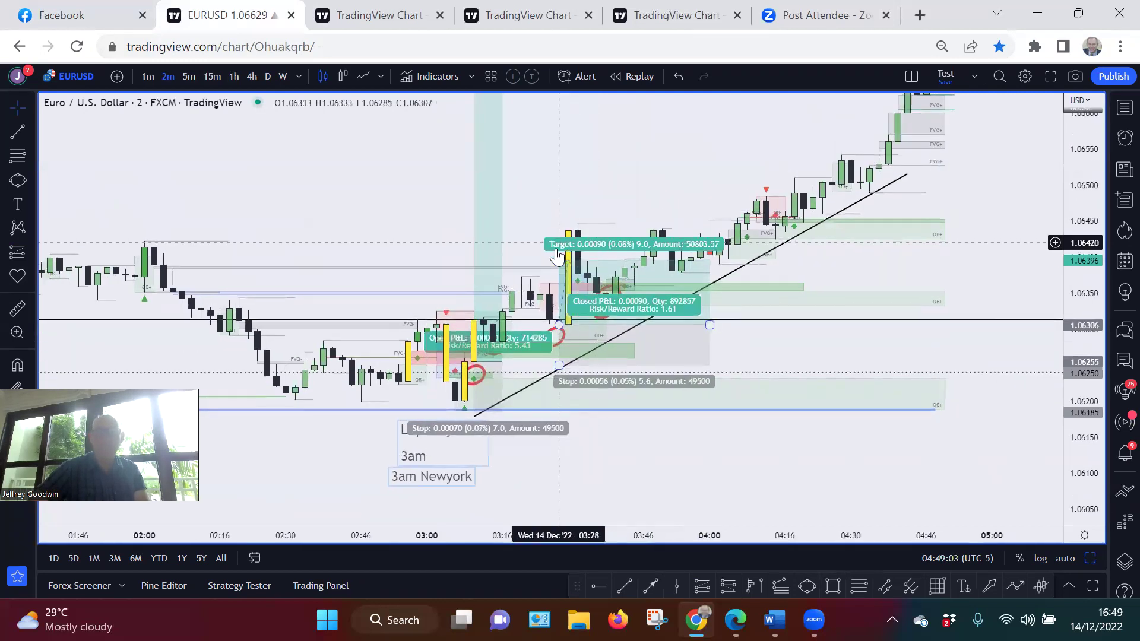
{"action": "left_click_drag", "start_coordinate": [556, 255], "coordinate": [558, 129]}
{"action": "left_click_drag", "start_coordinate": [391, 243], "coordinate": [390, 394]}
{"action": "left_click_drag", "start_coordinate": [556, 280], "coordinate": [558, 235]}
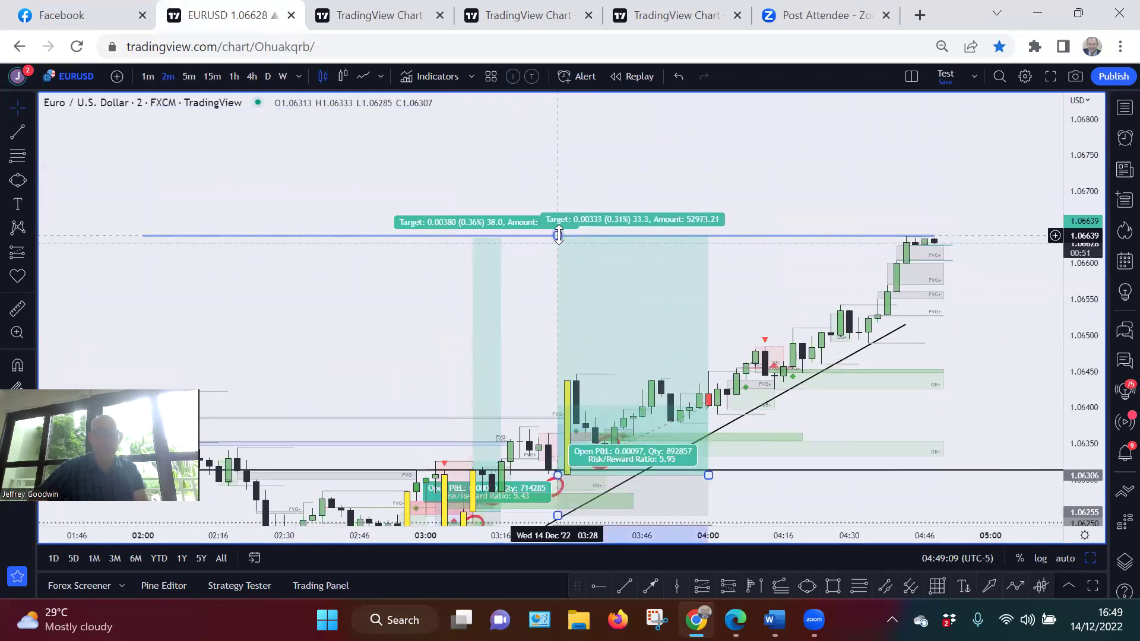
Narrow the 03:28 long position's box to end around 03:32
{"action": "left_click_drag", "start_coordinate": [376, 328], "coordinate": [310, 185]}
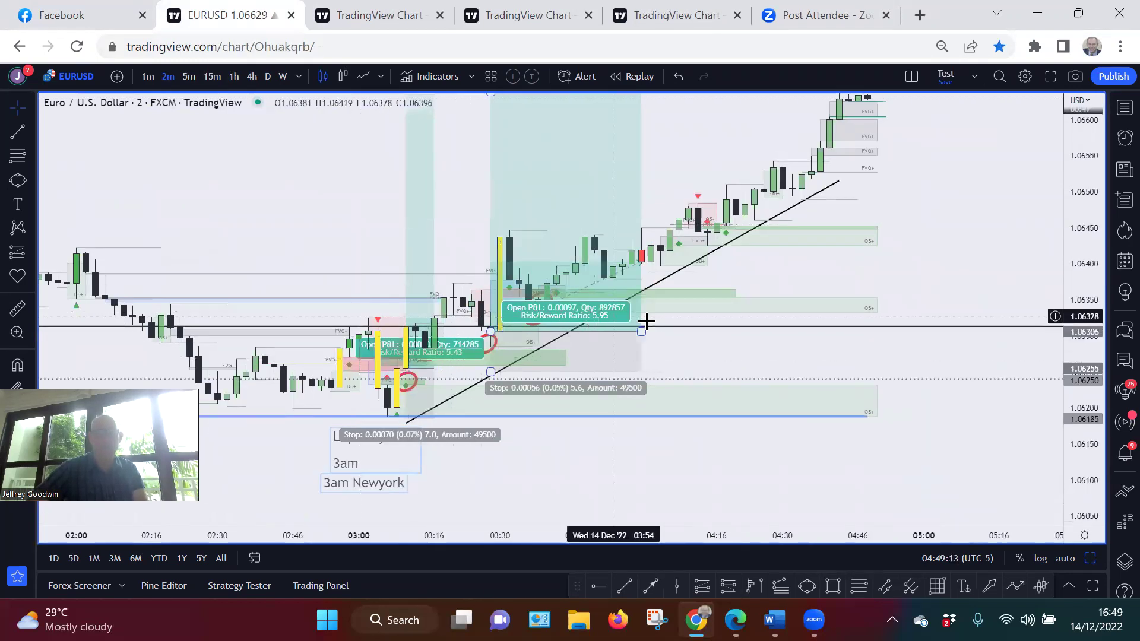
{"action": "left_click", "coordinate": [641, 330]}
{"action": "left_click_drag", "start_coordinate": [641, 330], "coordinate": [509, 331]}
{"action": "left_click", "coordinate": [685, 419]}
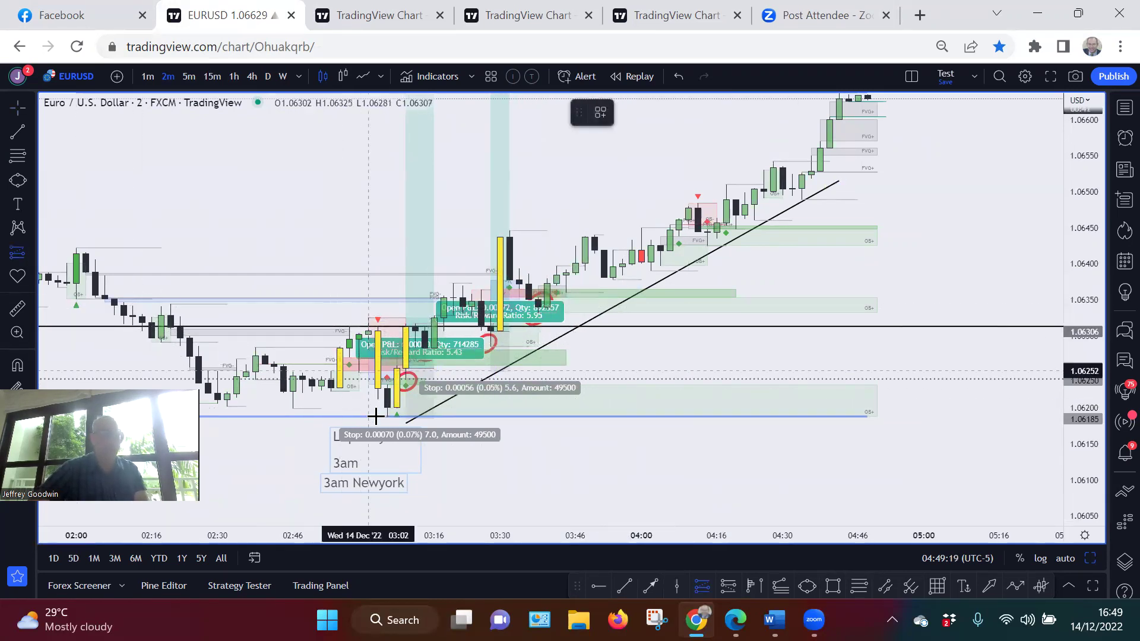
Place a third Long Position at 03:40 with entry 1.06340 and extend its target to the upper blue line at 1.06639
{"action": "left_click", "coordinate": [546, 308]}
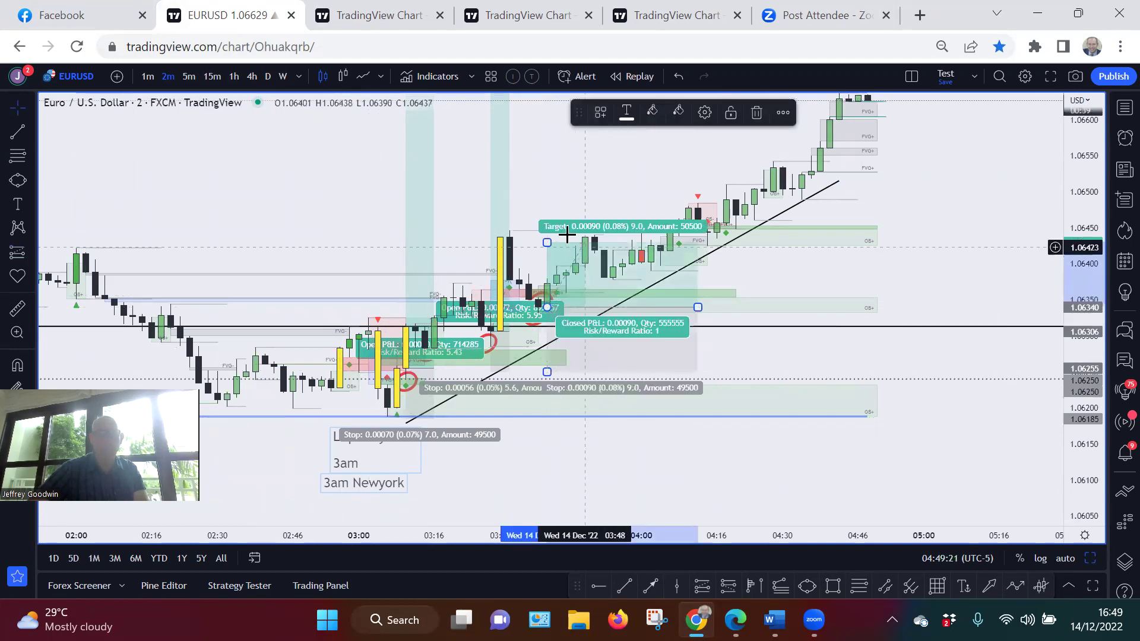
{"action": "left_click_drag", "start_coordinate": [547, 242], "coordinate": [528, 130]}
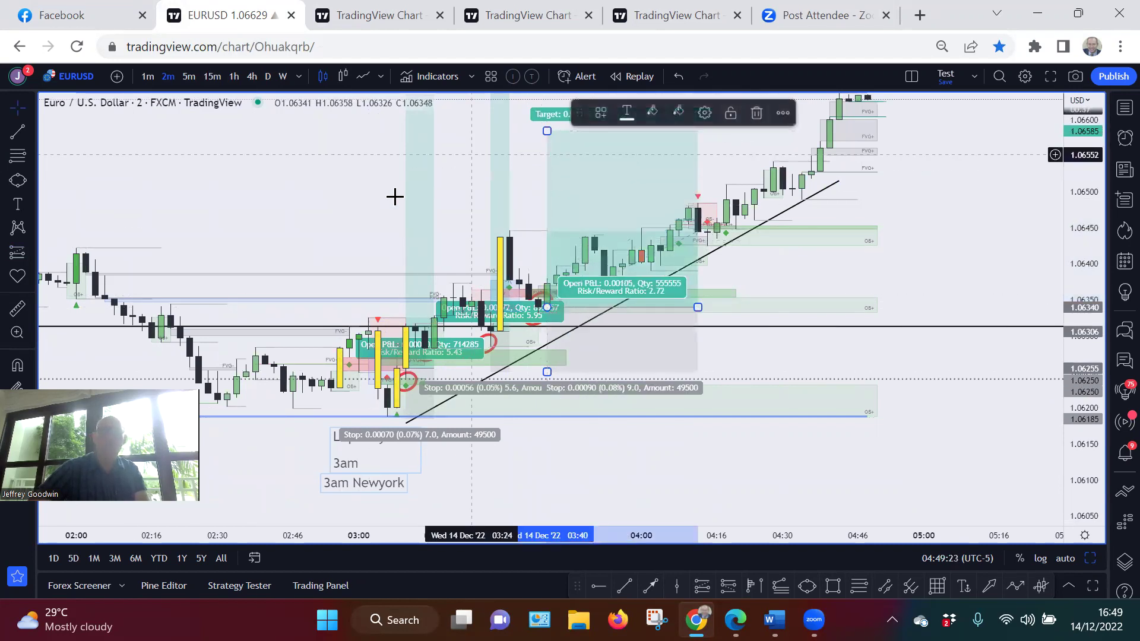
{"action": "left_click_drag", "start_coordinate": [363, 194], "coordinate": [364, 350]}
{"action": "left_click", "coordinate": [553, 232]}
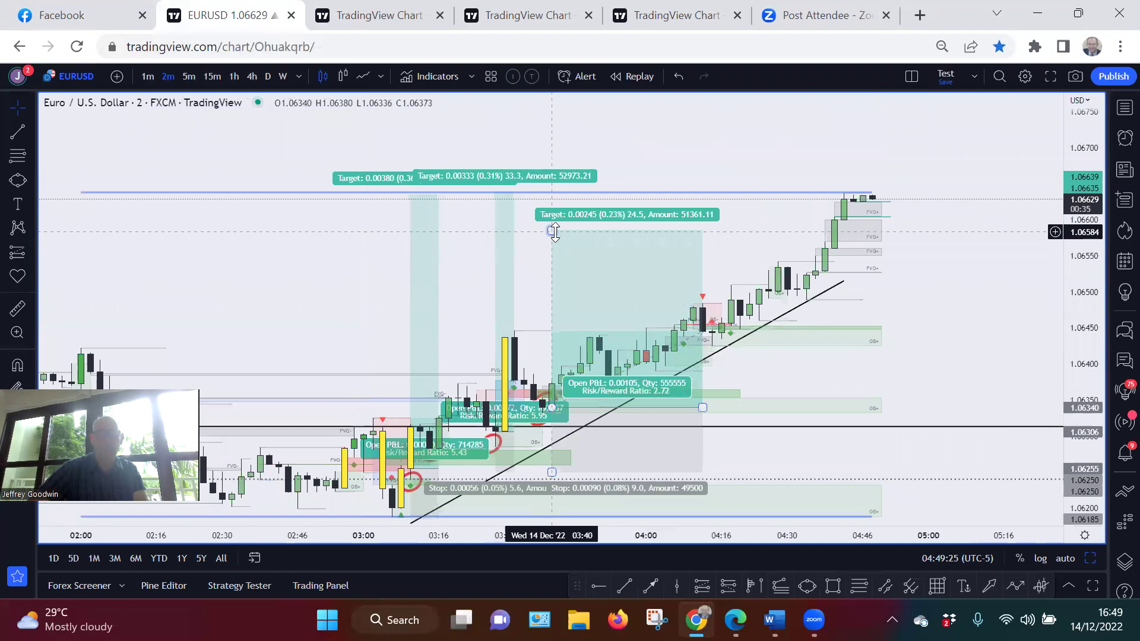
{"action": "left_click_drag", "start_coordinate": [553, 232], "coordinate": [546, 192]}
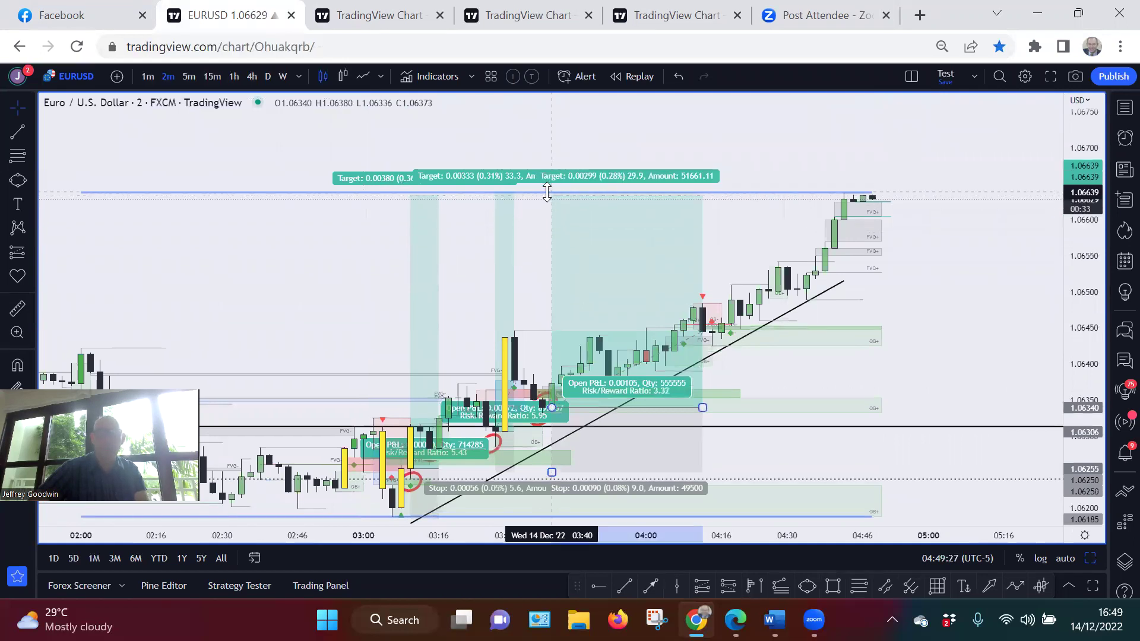
Narrow the 03:40 long position's box to end around 03:46
{"action": "left_click_drag", "start_coordinate": [302, 323], "coordinate": [313, 133]}
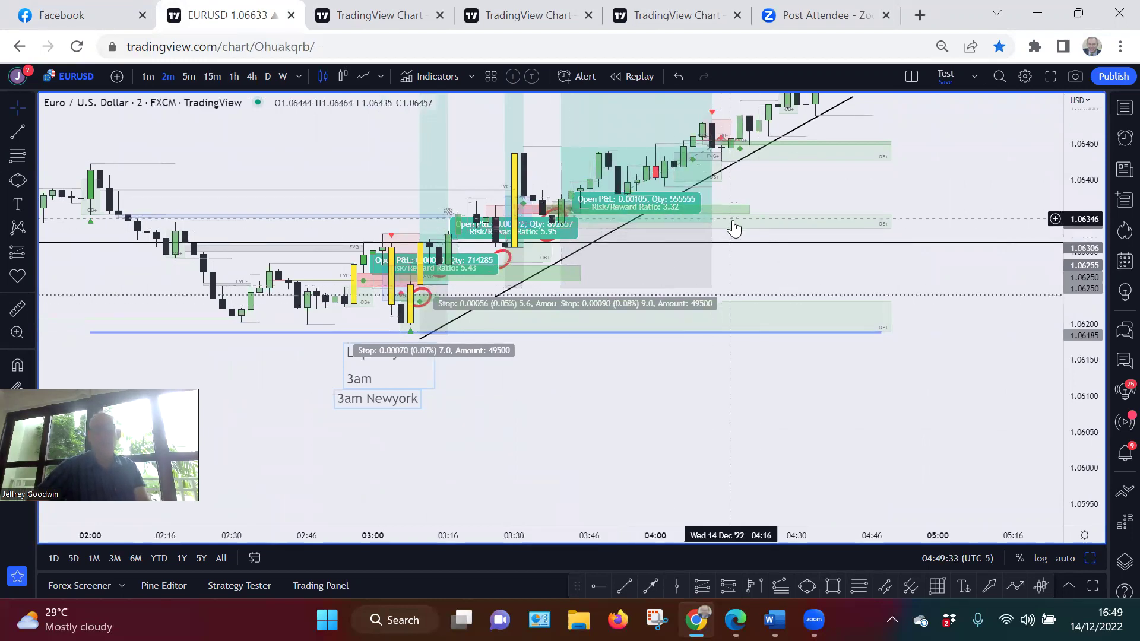
{"action": "left_click", "coordinate": [696, 221]}
{"action": "left_click_drag", "start_coordinate": [695, 221], "coordinate": [587, 223]}
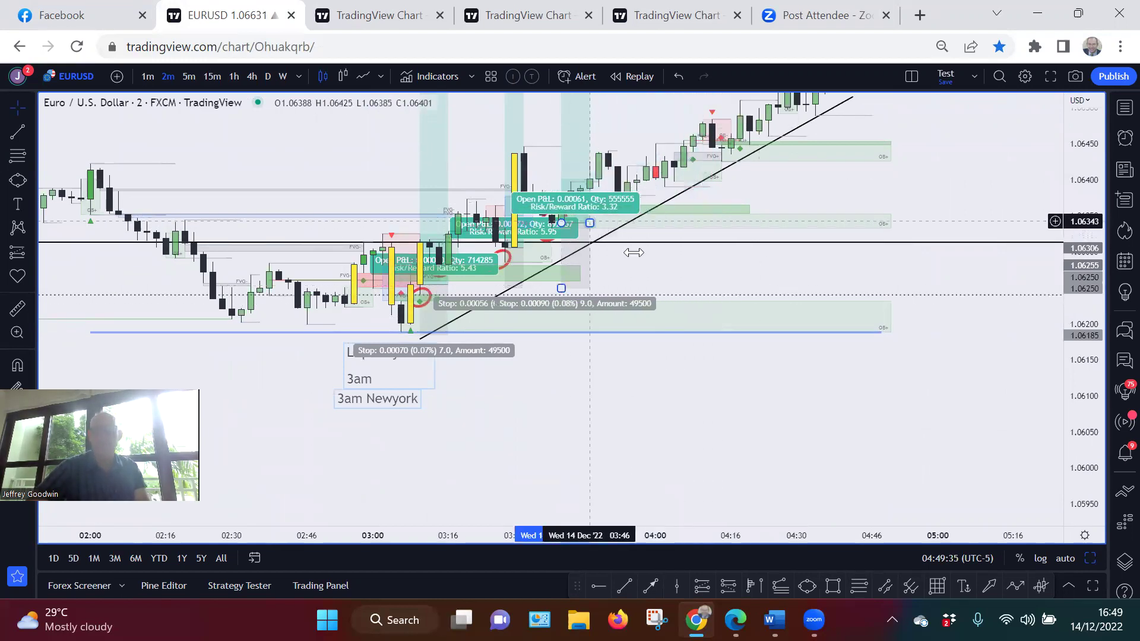
{"action": "left_click", "coordinate": [773, 392]}
{"action": "left_click_drag", "start_coordinate": [773, 399], "coordinate": [809, 497]}
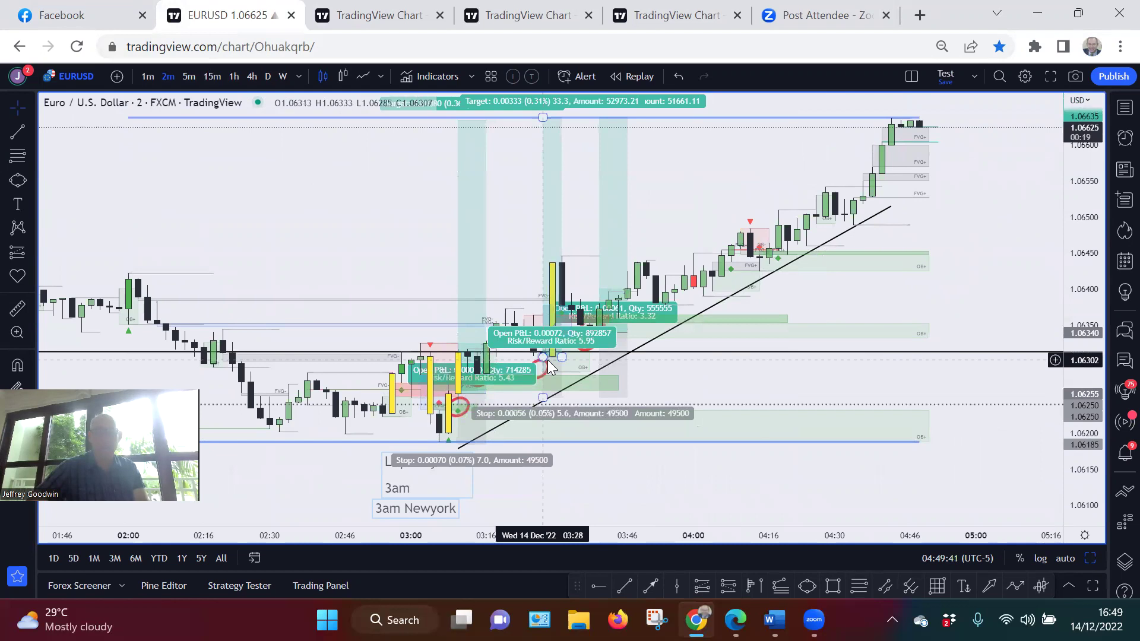
{"action": "left_click", "coordinate": [376, 257]}
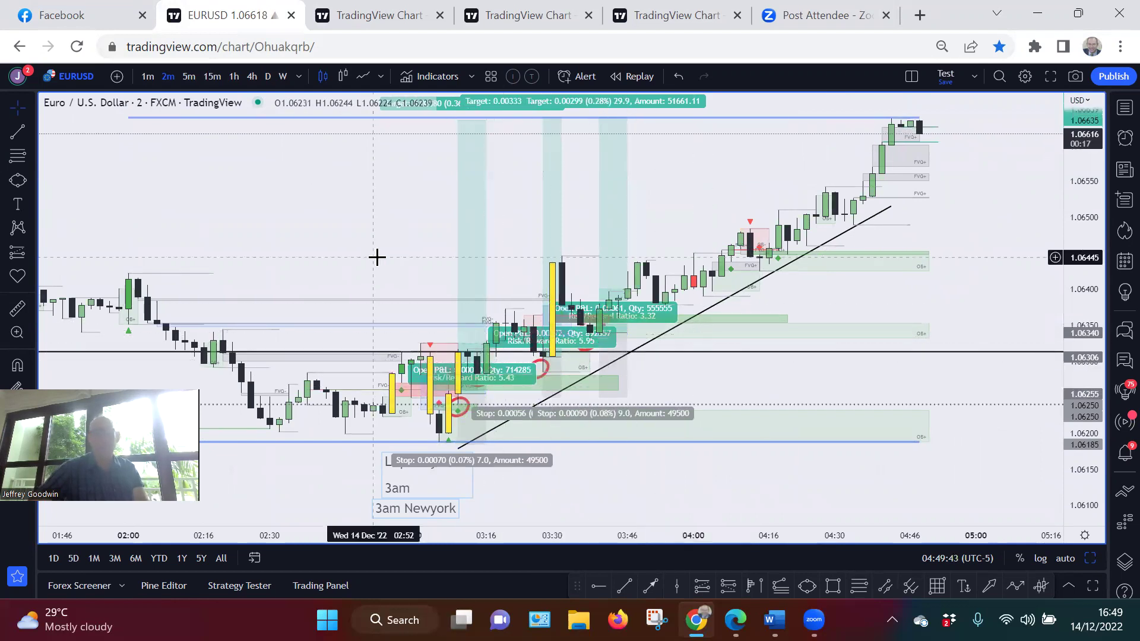
{"action": "scroll", "coordinate": [403, 267], "scroll_direction": "left", "scroll_amount": 5}
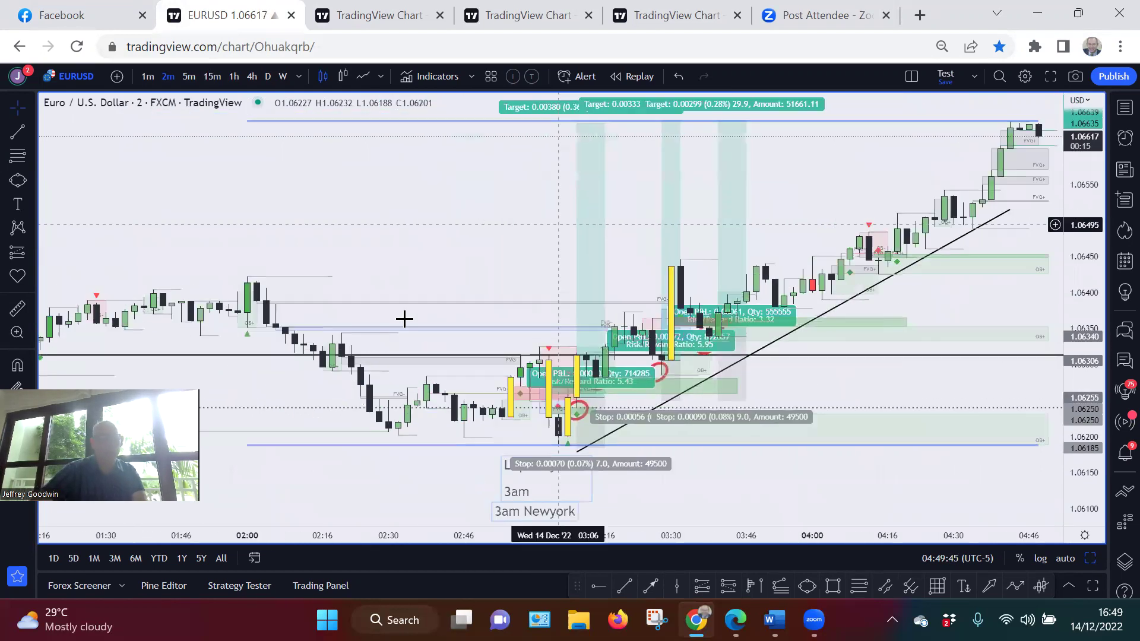